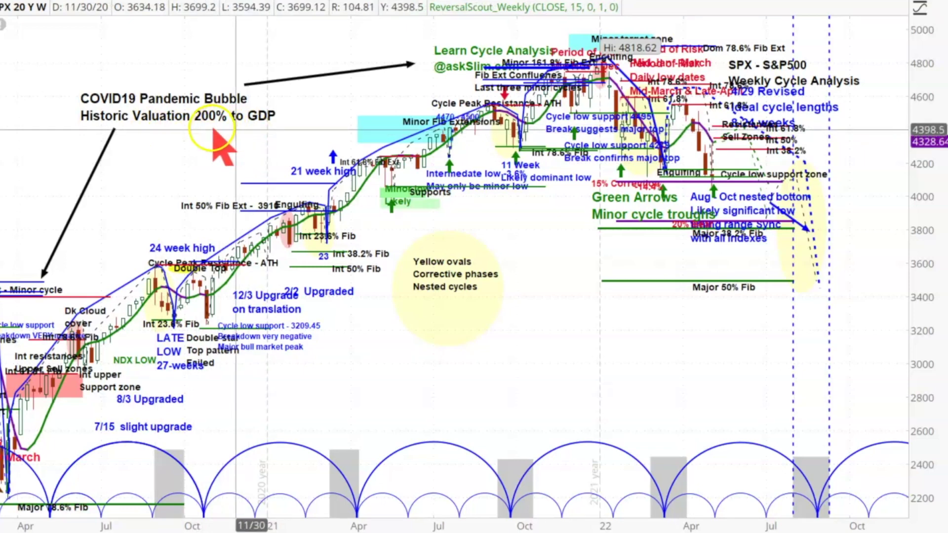
- Zoom the weekly S&P 500 chart in on June 2021 to September 2022 and examine the March, May and August cycle troughs
{"action": "left_click", "coordinate": [270, 132]}
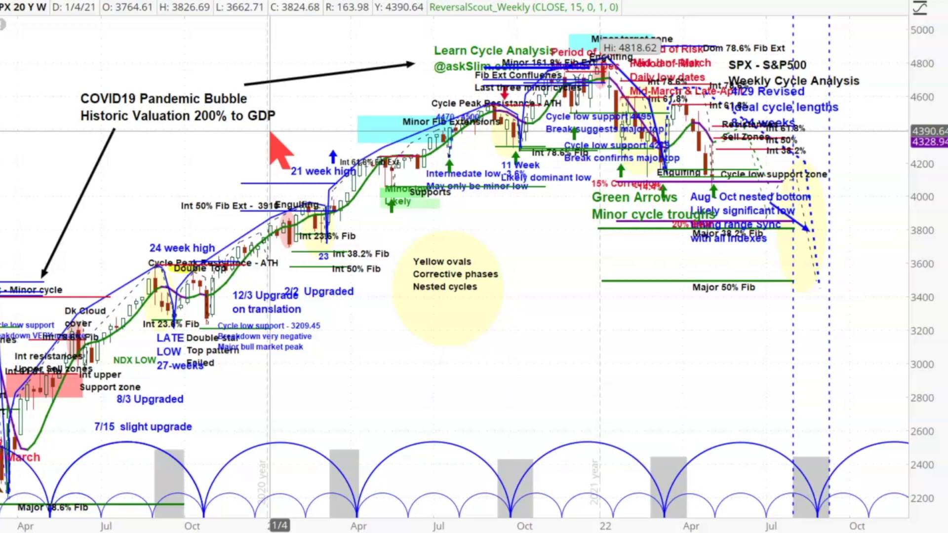
{"action": "left_click", "coordinate": [321, 128]}
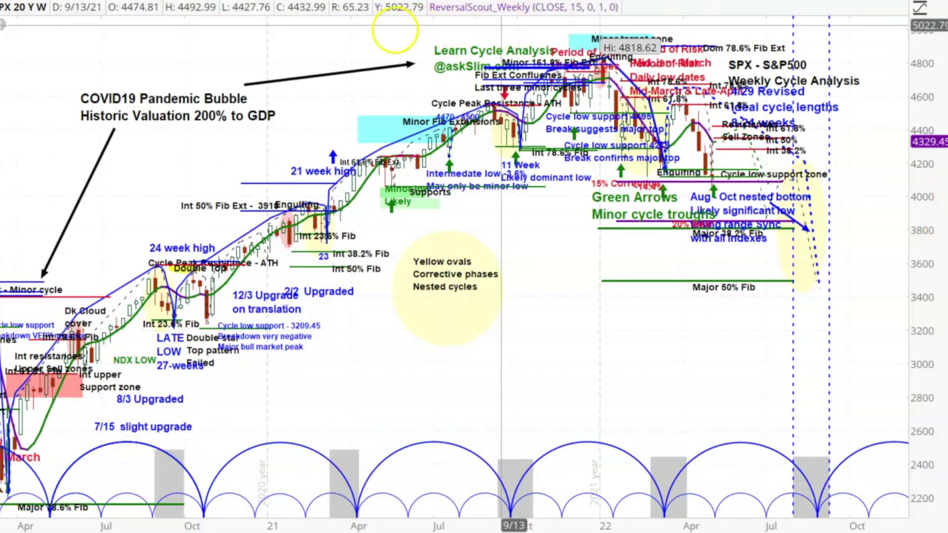
{"action": "left_click_drag", "start_coordinate": [378, 47], "coordinate": [939, 64]}
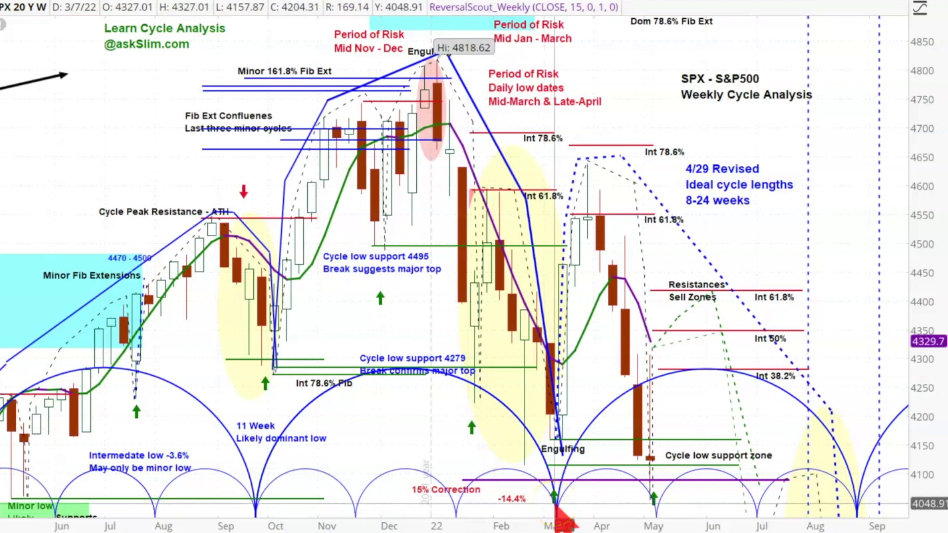
{"action": "left_click", "coordinate": [569, 498]}
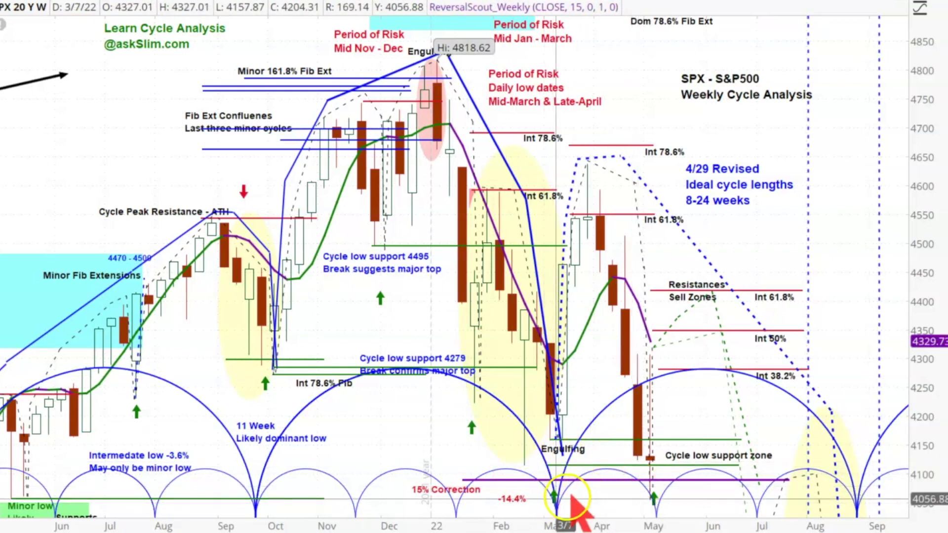
{"action": "left_click", "coordinate": [654, 506]}
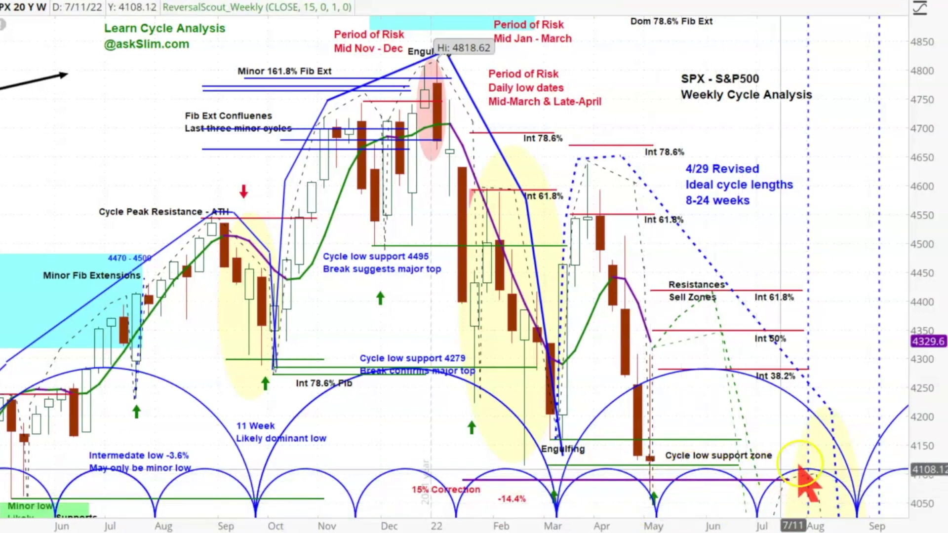
{"action": "left_click", "coordinate": [848, 486]}
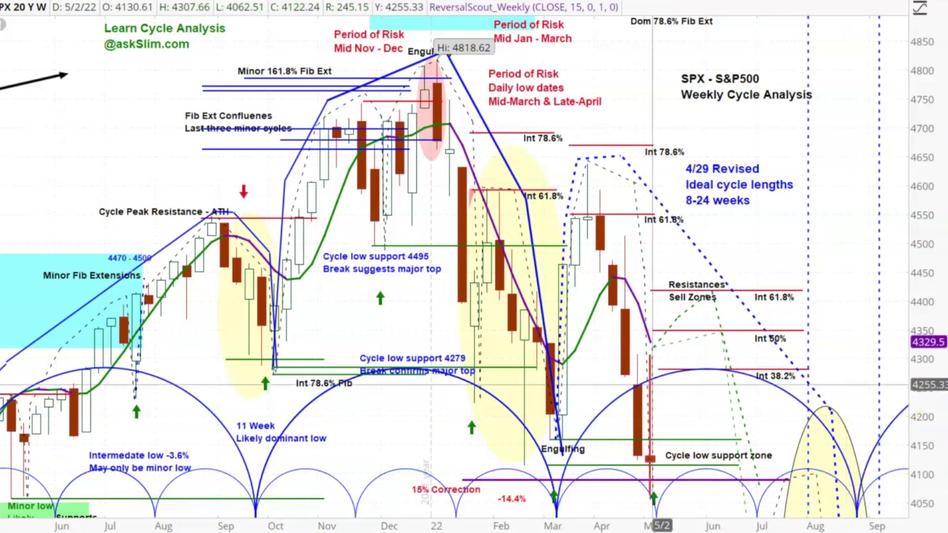
- Compress the price scale to show about 3900 to 5000 and examine the March and May lows and the resistance sell zones
{"action": "left_click_drag", "start_coordinate": [941, 131], "coordinate": [941, 216]}
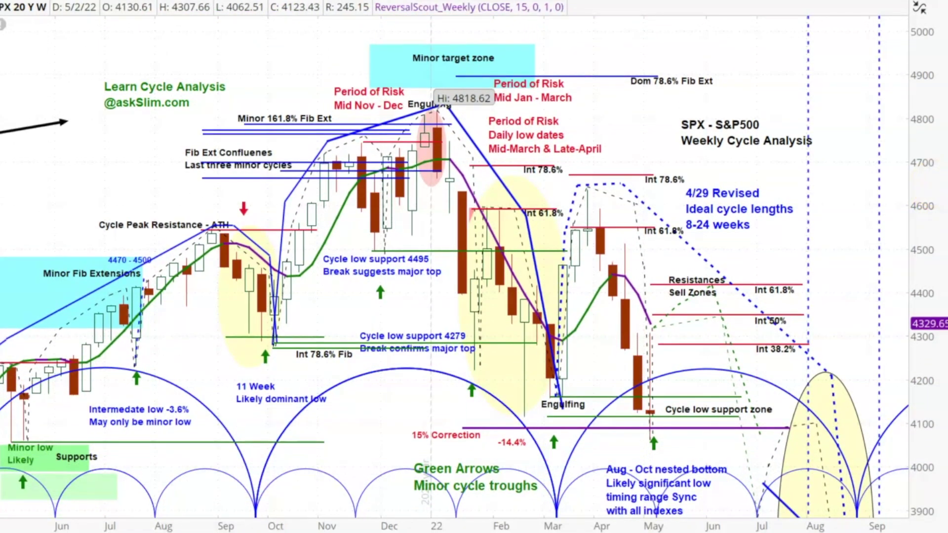
{"action": "left_click", "coordinate": [655, 451]}
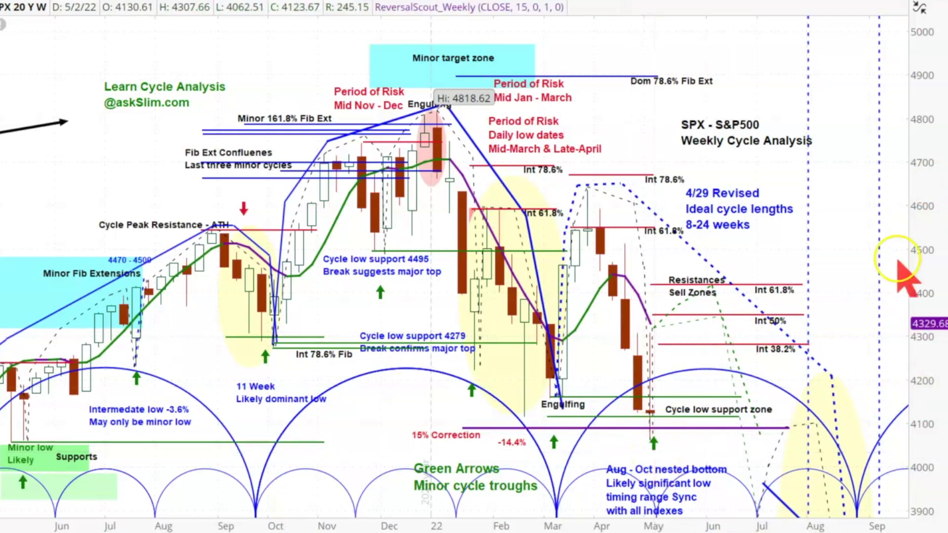
{"action": "left_click", "coordinate": [648, 418]}
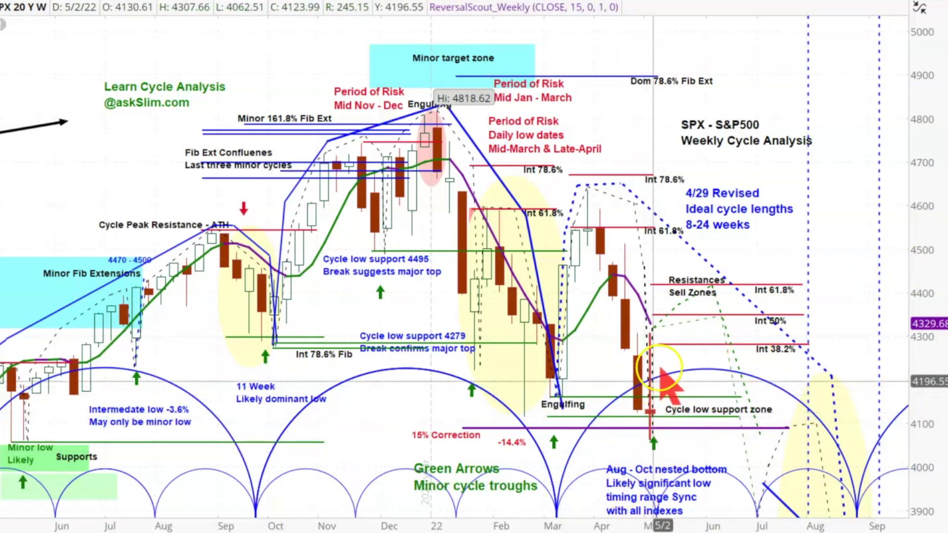
{"action": "left_click", "coordinate": [564, 405]}
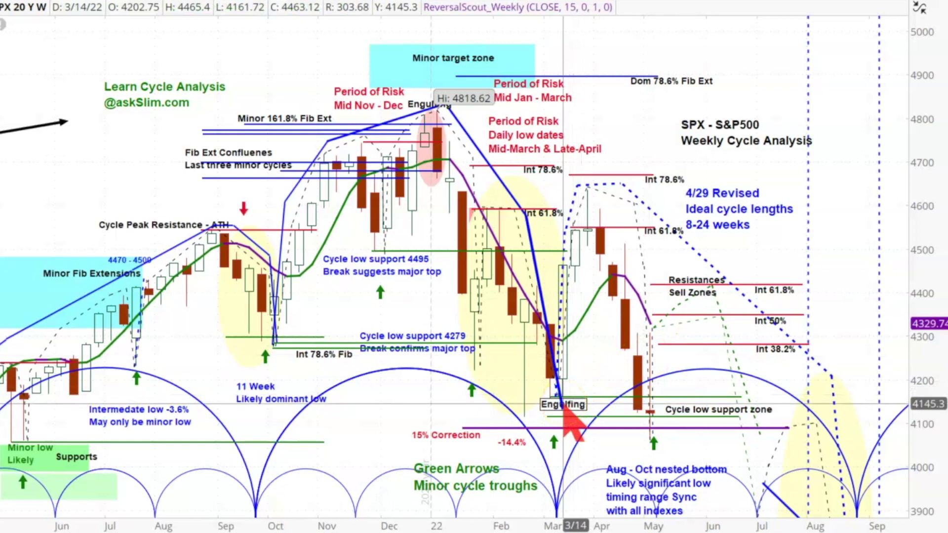
{"action": "left_click", "coordinate": [707, 324]}
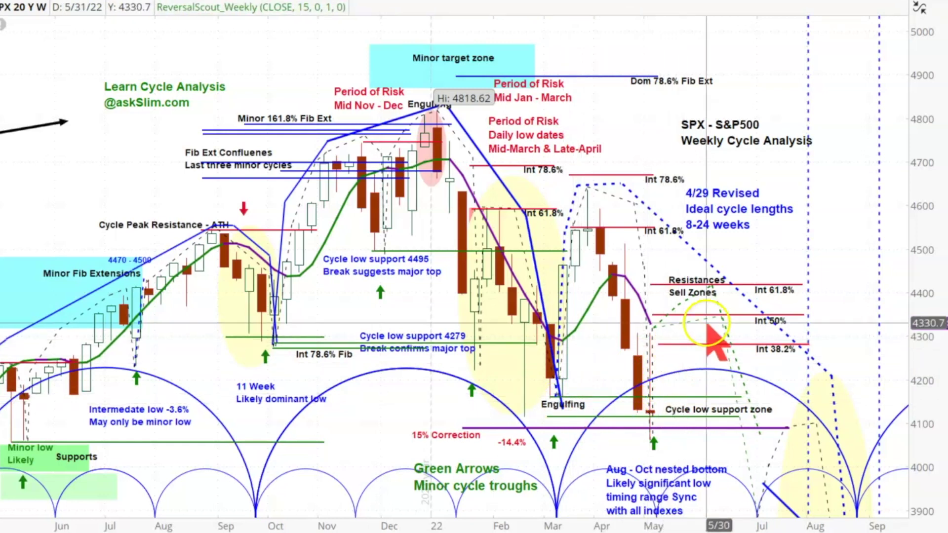
{"action": "left_click", "coordinate": [689, 364]}
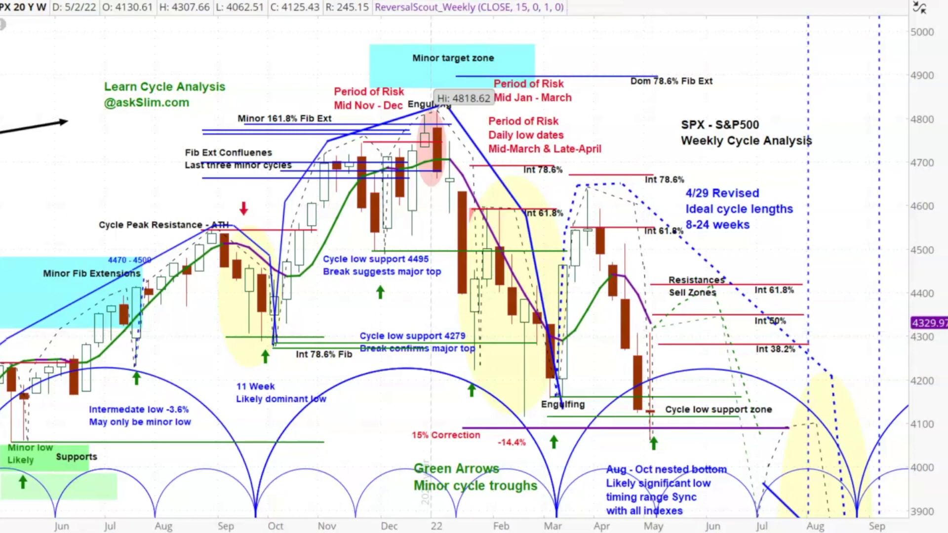
- Reframe the weekly chart to cover June 2021 through October 2022, with the price scale spanning about 3800 to 5100
{"action": "scroll", "coordinate": [932, 188], "scroll_direction": "up", "scroll_amount": 2}
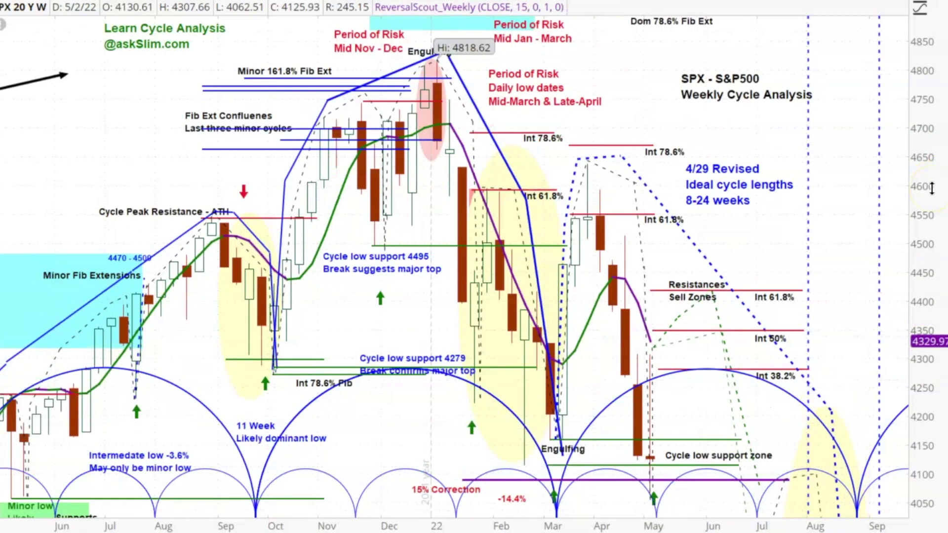
{"action": "scroll", "coordinate": [887, 494], "scroll_direction": "down", "scroll_amount": 5}
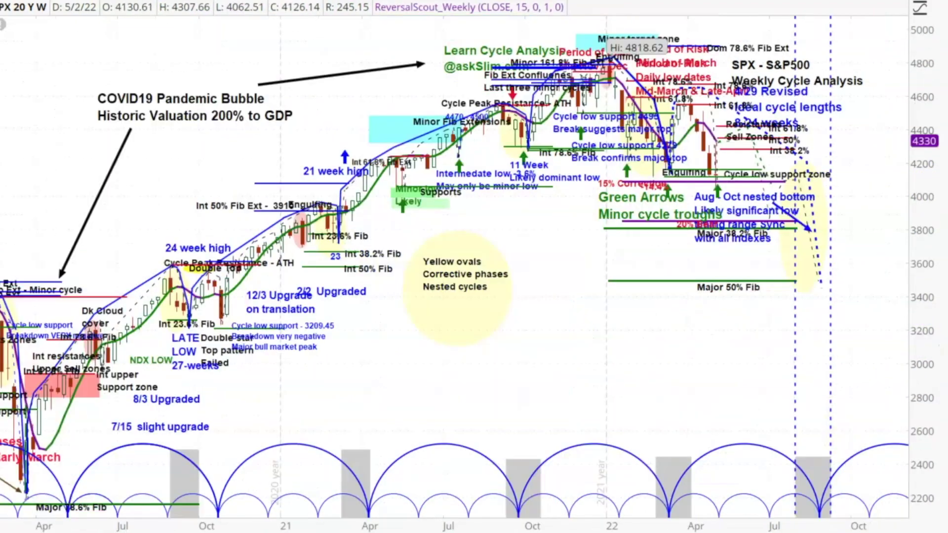
{"action": "left_click_drag", "start_coordinate": [402, 42], "coordinate": [876, 94]}
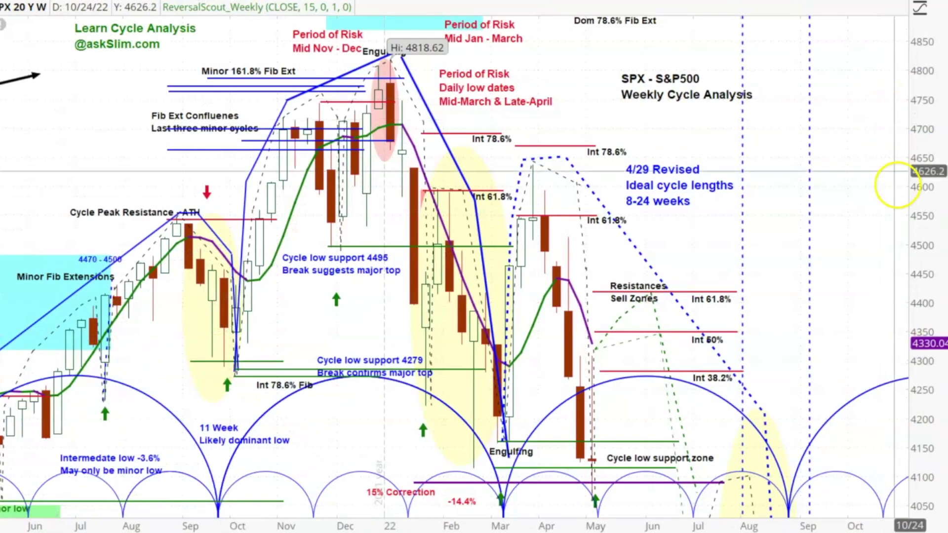
{"action": "left_click_drag", "start_coordinate": [932, 249], "coordinate": [945, 423]}
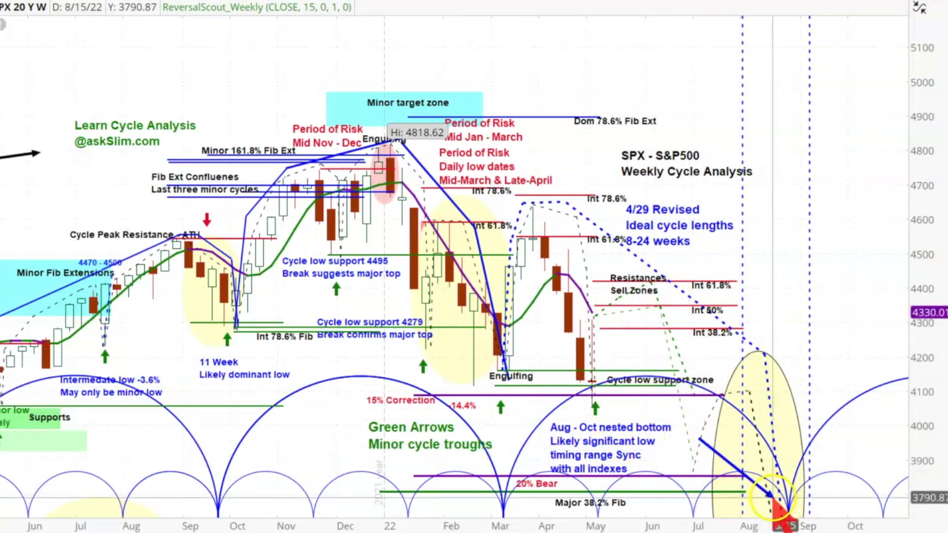
- Examine the Aug - Oct nested bottom zone, its vertical date lines and the projected price path from the early-May low
{"action": "left_click", "coordinate": [601, 441]}
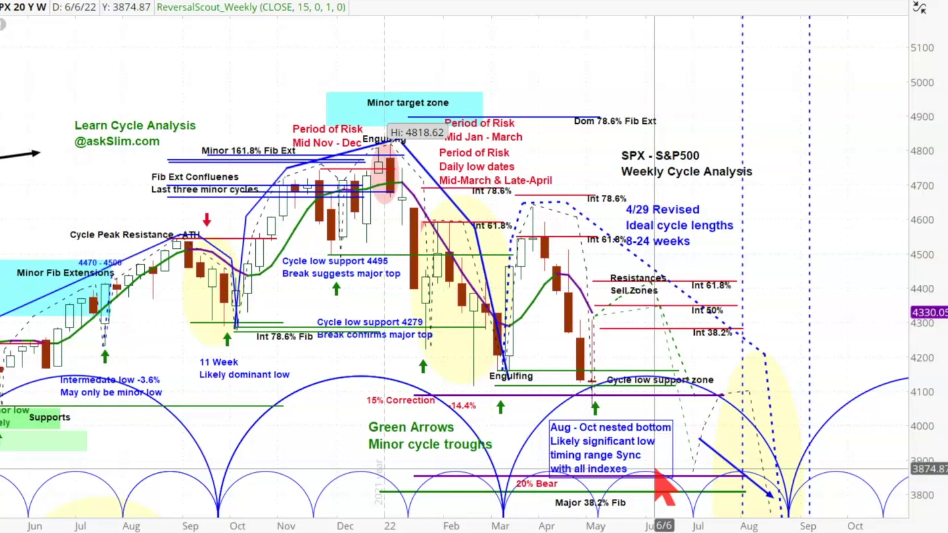
{"action": "left_click", "coordinate": [815, 423]}
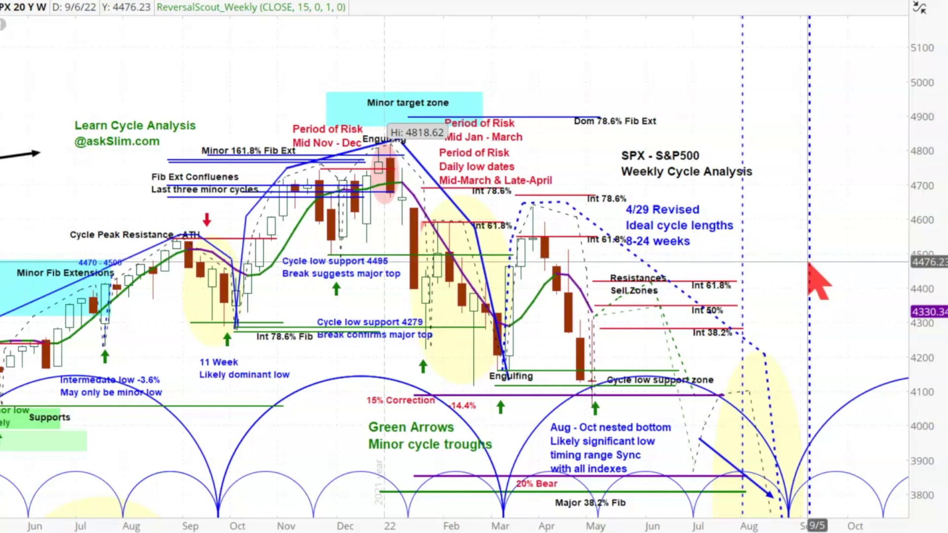
{"action": "left_click", "coordinate": [810, 336]}
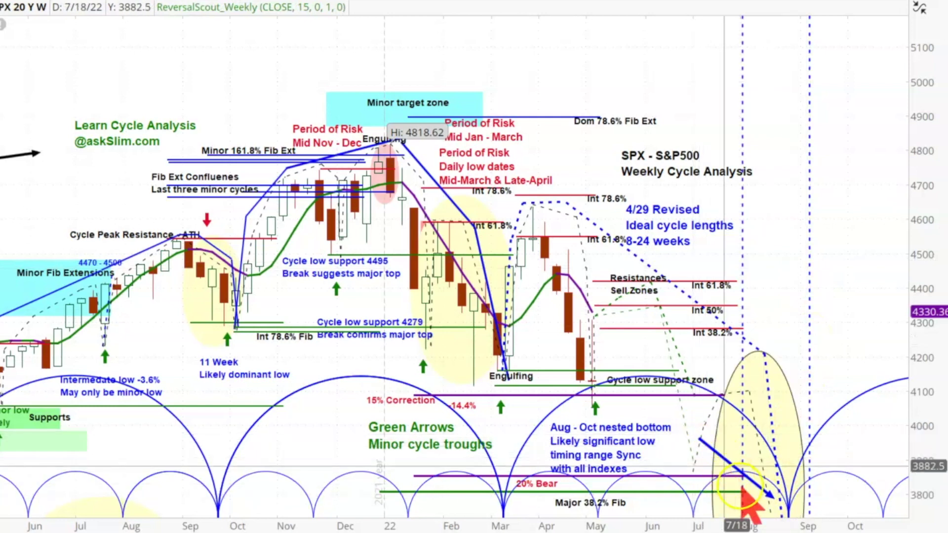
{"action": "left_click", "coordinate": [774, 499]}
{"action": "left_click", "coordinate": [910, 426]}
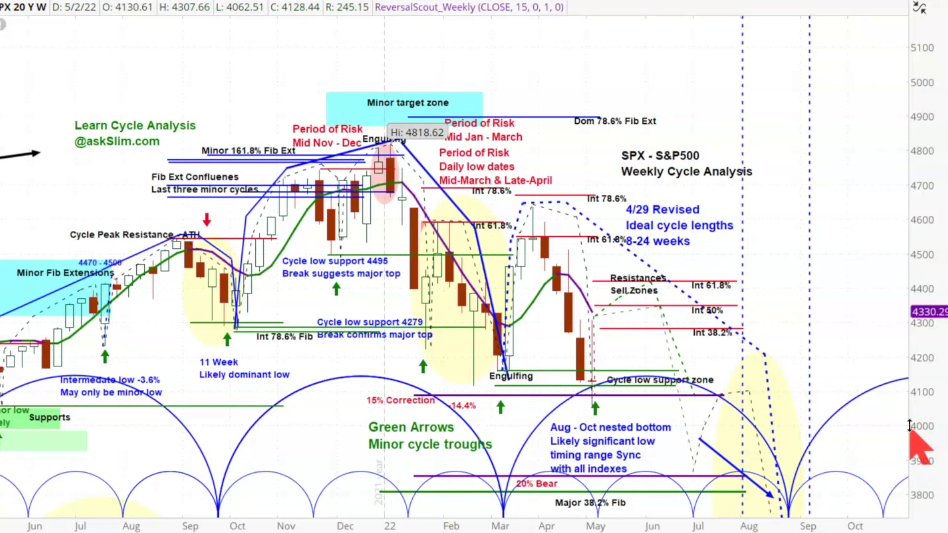
{"action": "left_click", "coordinate": [593, 389]}
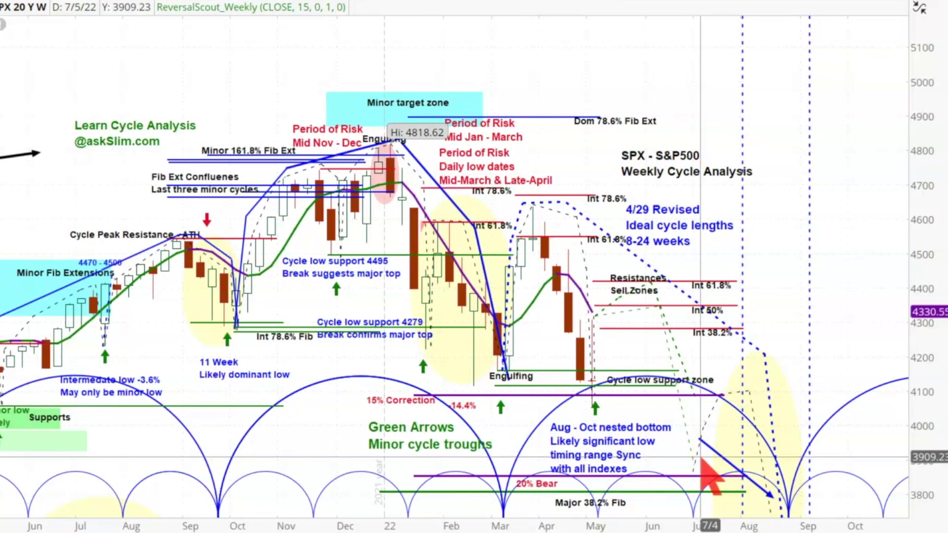
{"action": "left_click", "coordinate": [567, 280]}
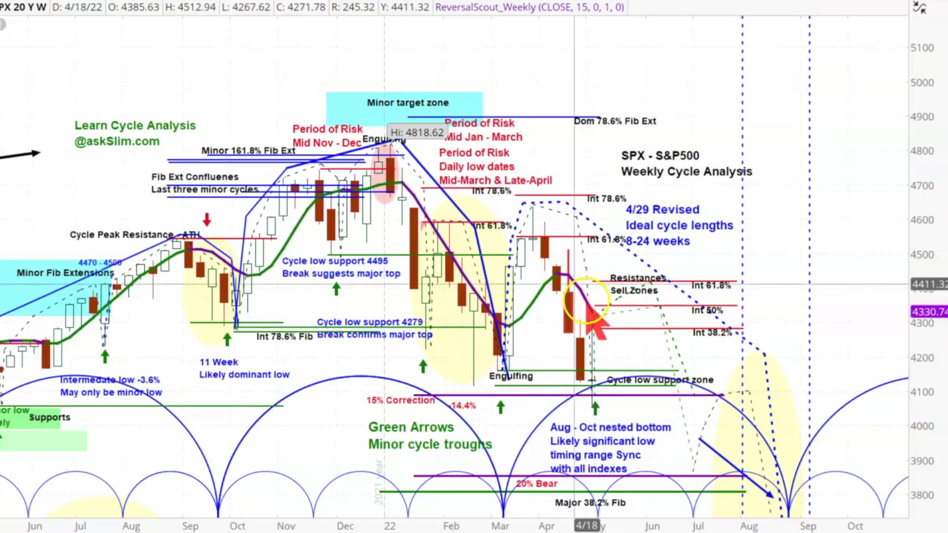
{"action": "left_click", "coordinate": [595, 390]}
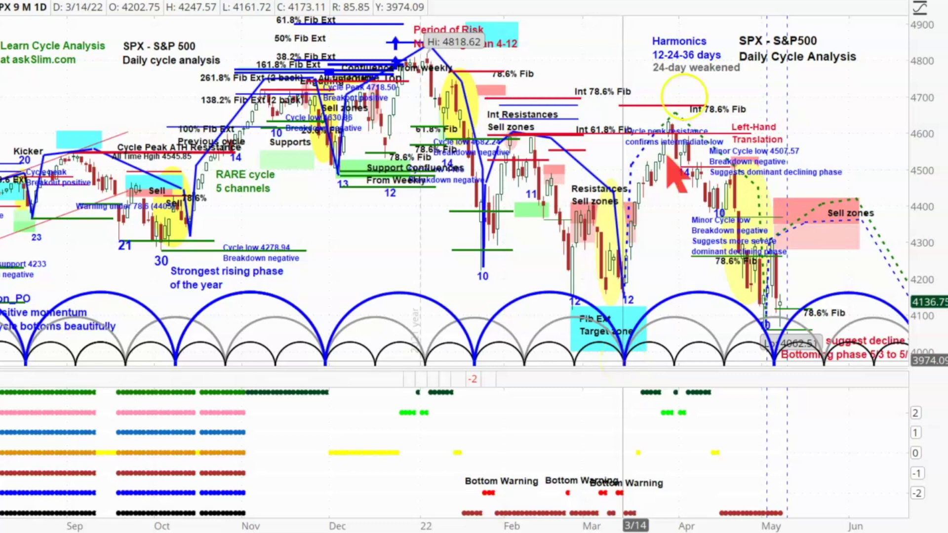
- On the daily S&P 500 chart, examine the 12-24-36 day harmonics and the cycle lows from mid-March to early May
{"action": "left_click", "coordinate": [729, 19]}
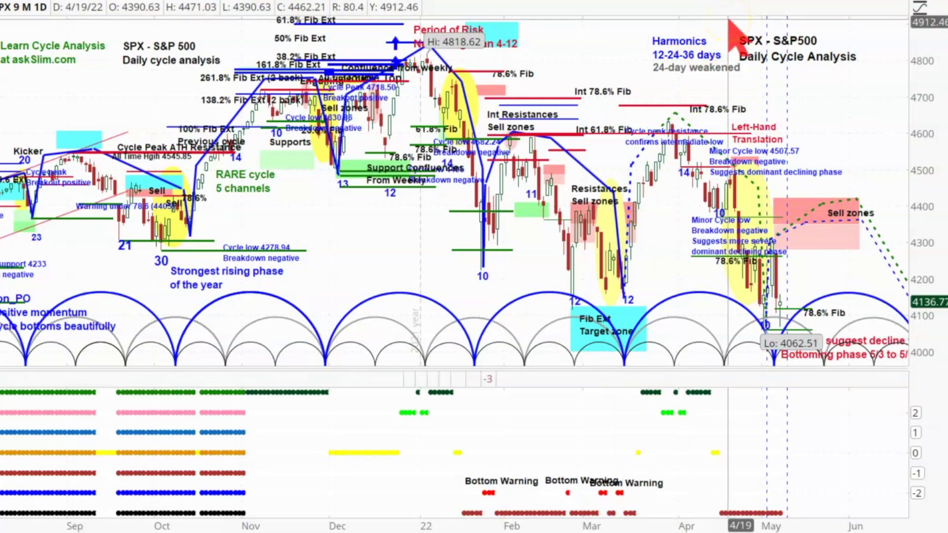
{"action": "left_click", "coordinate": [816, 23]}
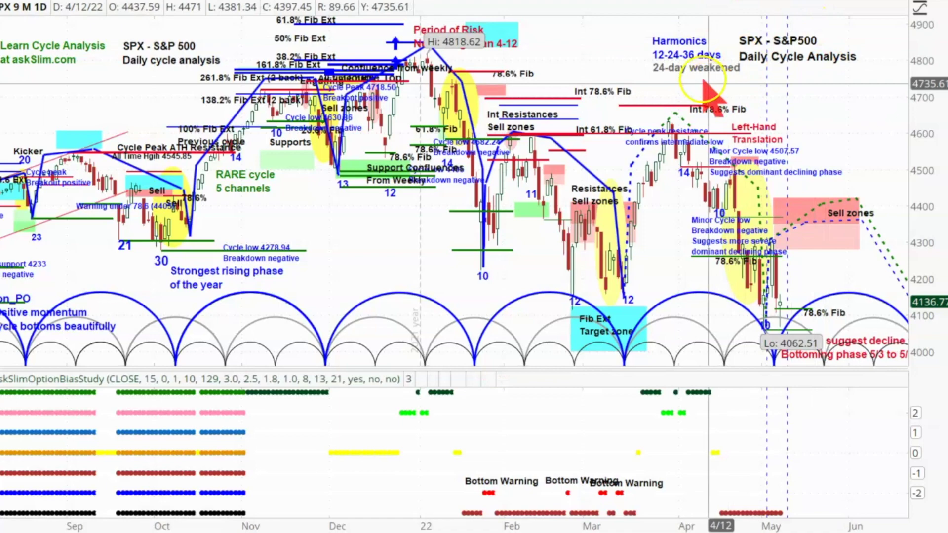
{"action": "left_click", "coordinate": [662, 65]}
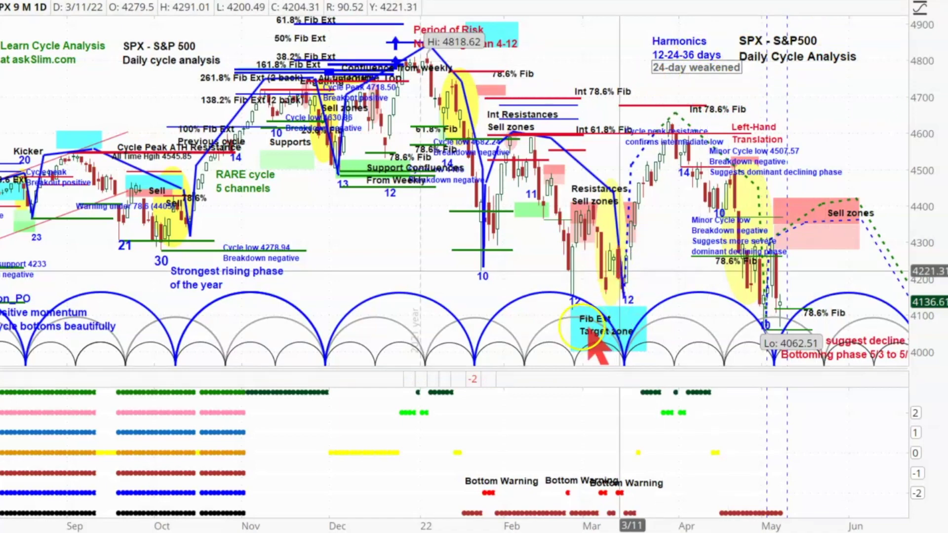
{"action": "left_click", "coordinate": [642, 311]}
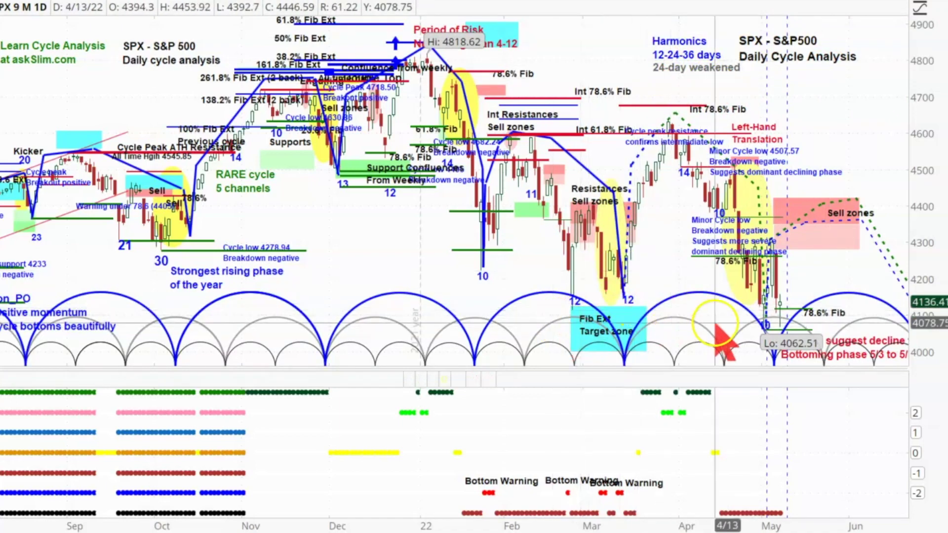
{"action": "left_click", "coordinate": [724, 233]}
{"action": "left_click", "coordinate": [767, 331]}
{"action": "left_click", "coordinate": [840, 348]}
{"action": "left_click", "coordinate": [943, 355]}
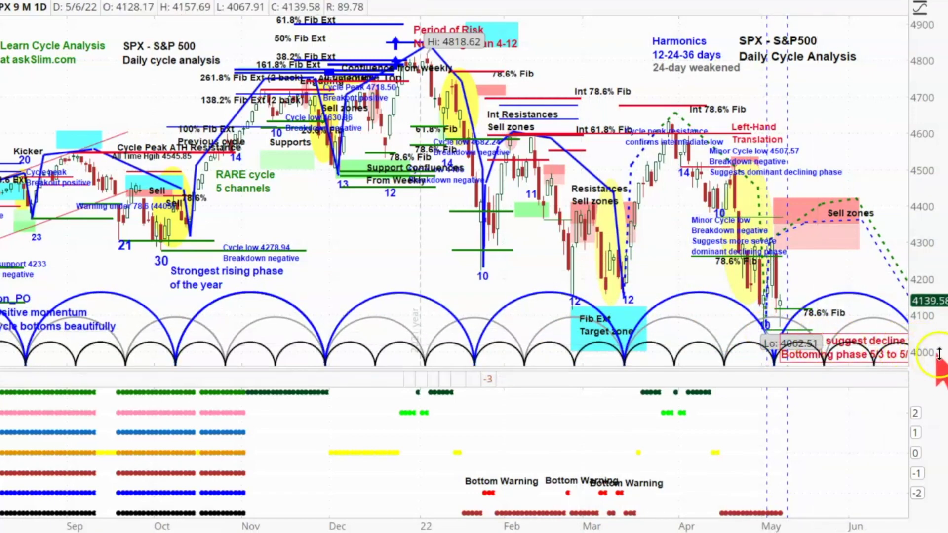
{"action": "left_click", "coordinate": [781, 328]}
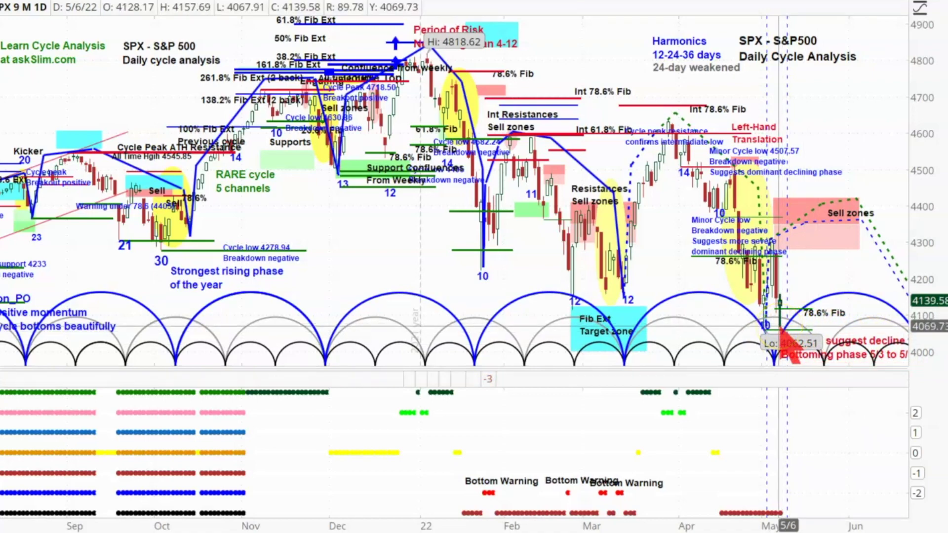
{"action": "left_click", "coordinate": [624, 301]}
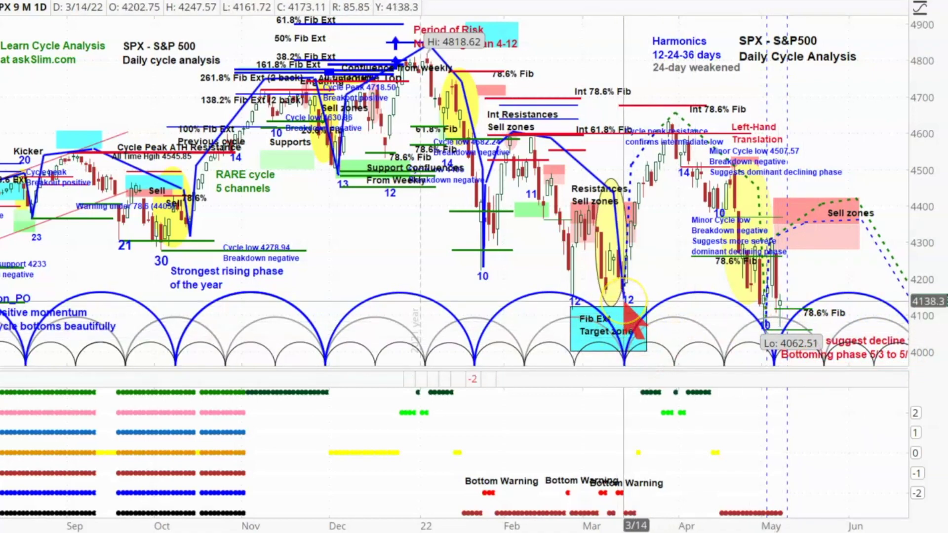
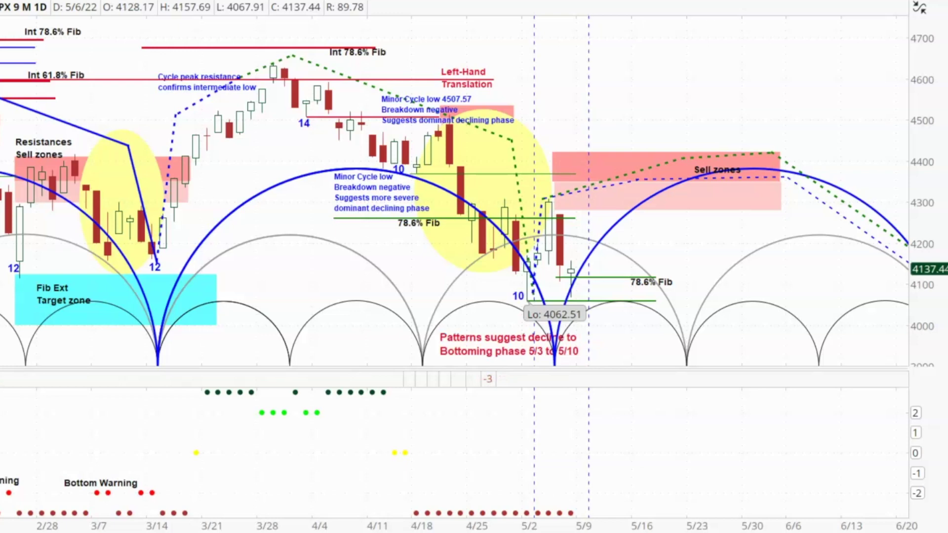
- Zoom the daily chart in on March to June and compare the 5/2 and 5/6 lows along the lower green support line
{"action": "left_click", "coordinate": [530, 302]}
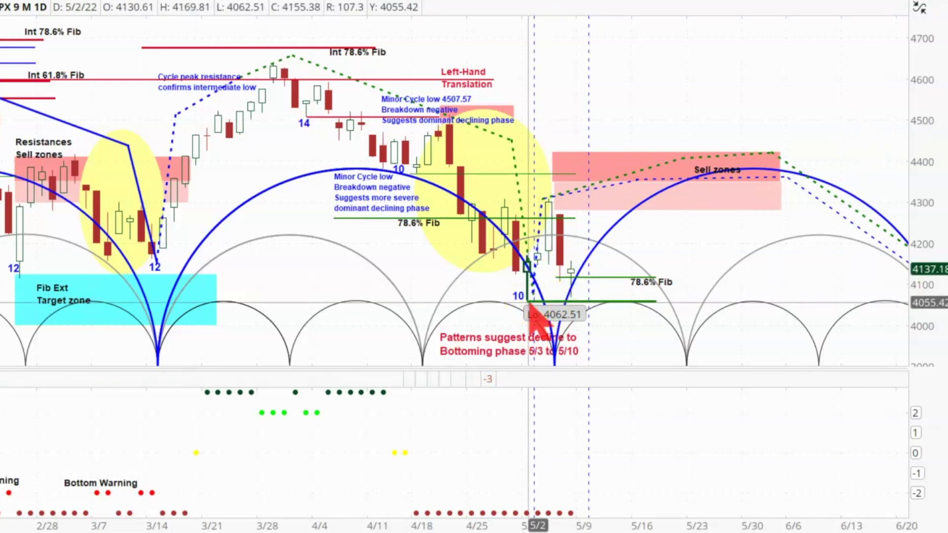
{"action": "left_click", "coordinate": [573, 297]}
{"action": "left_click", "coordinate": [533, 299]}
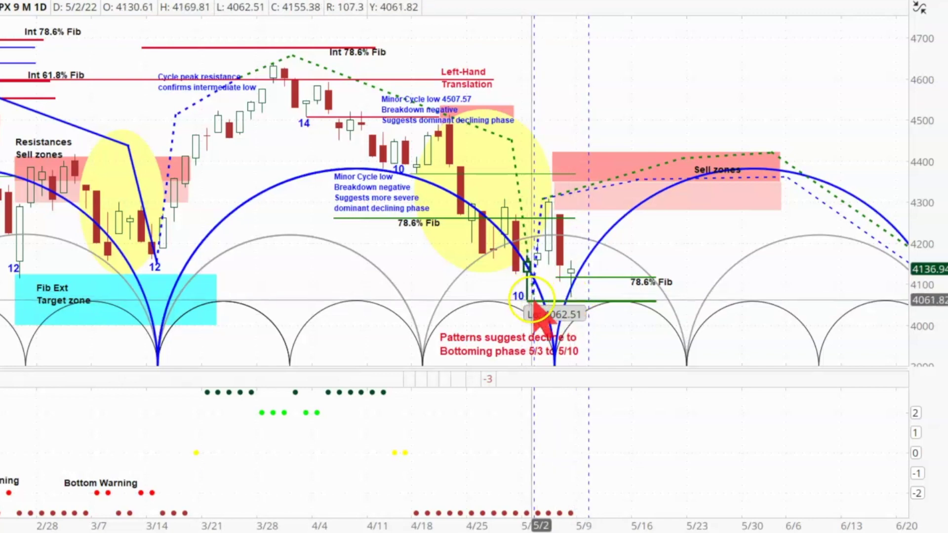
{"action": "left_click", "coordinate": [571, 299]}
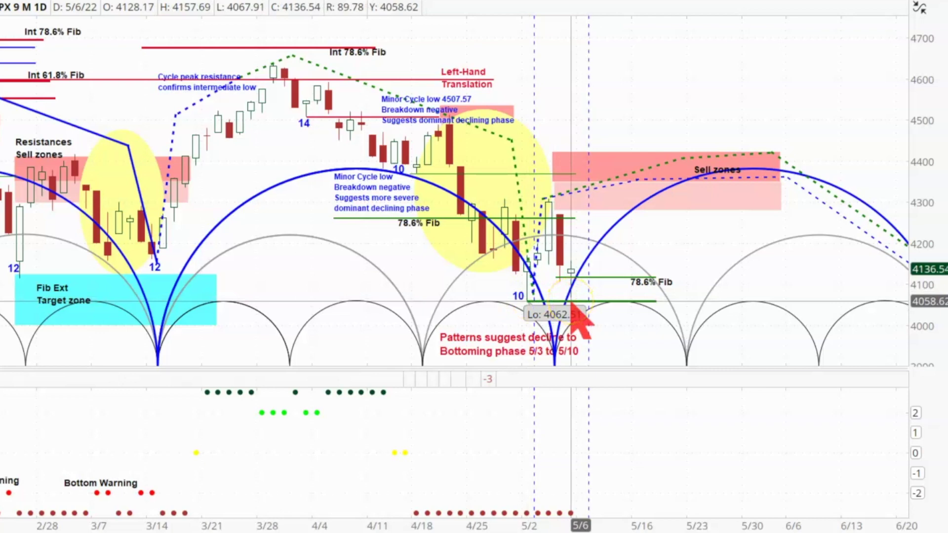
{"action": "left_click", "coordinate": [533, 299]}
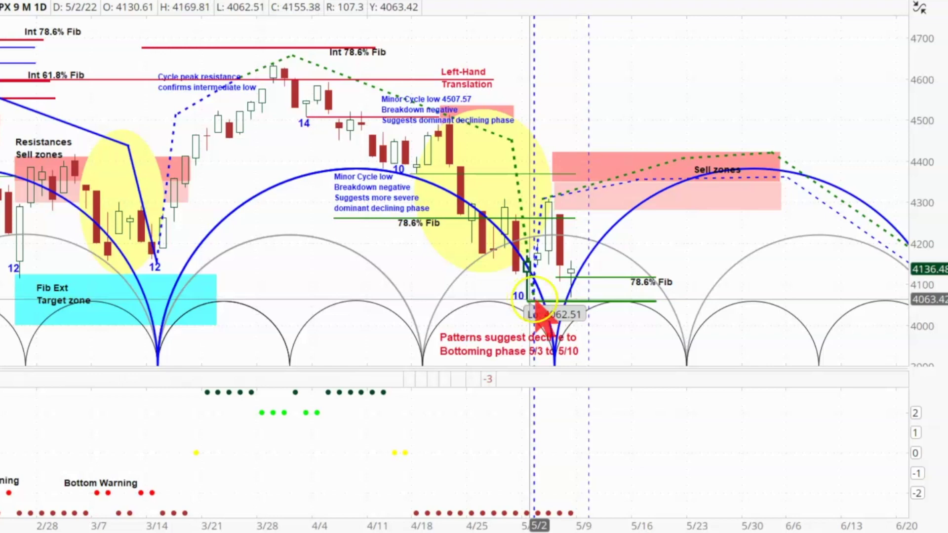
- Compare the 5/6 low with the green support lines, then examine the two stacked sell zones and the projected price paths through them
{"action": "left_click", "coordinate": [572, 296]}
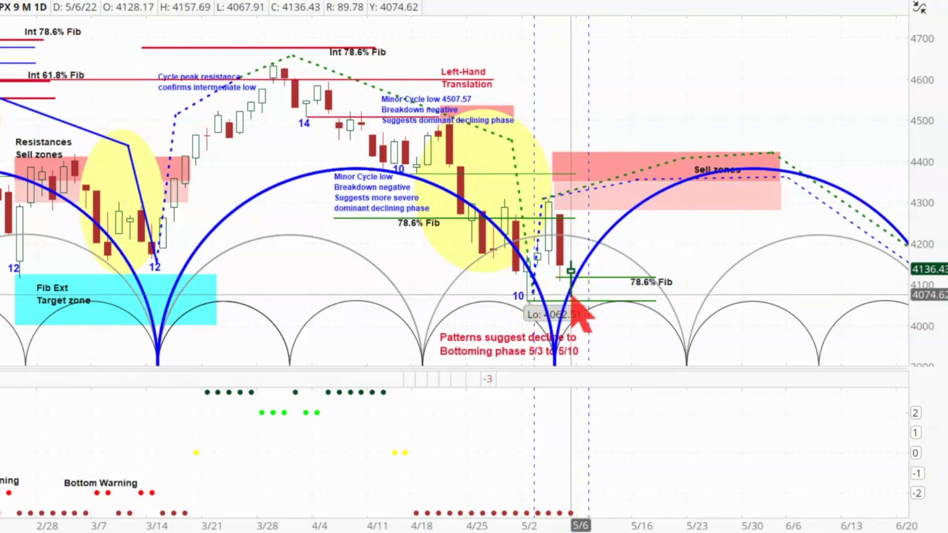
{"action": "left_click", "coordinate": [618, 195]}
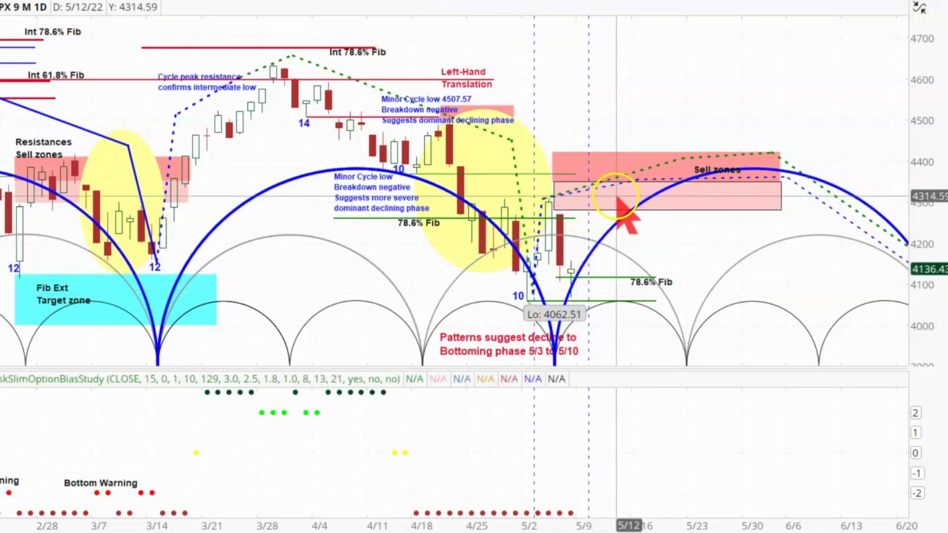
{"action": "left_click", "coordinate": [606, 218]}
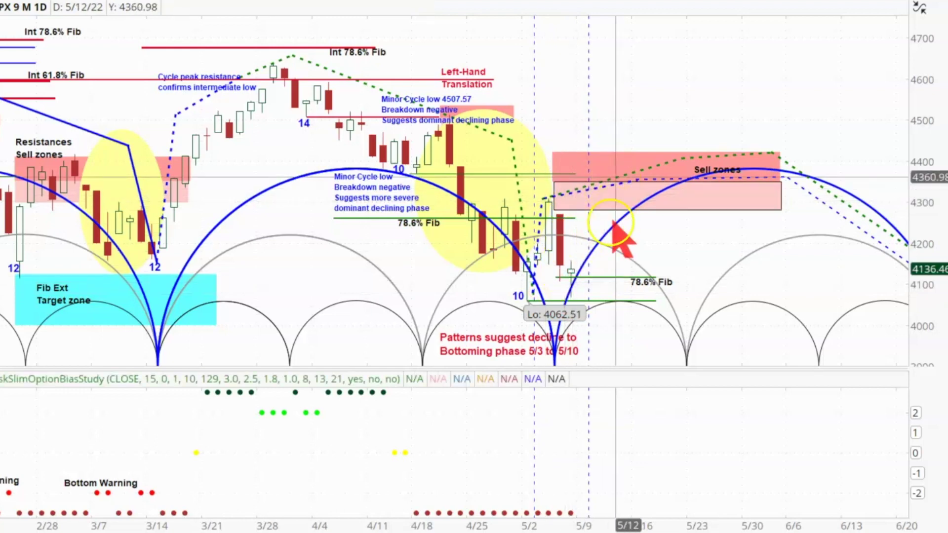
{"action": "left_click", "coordinate": [657, 211]}
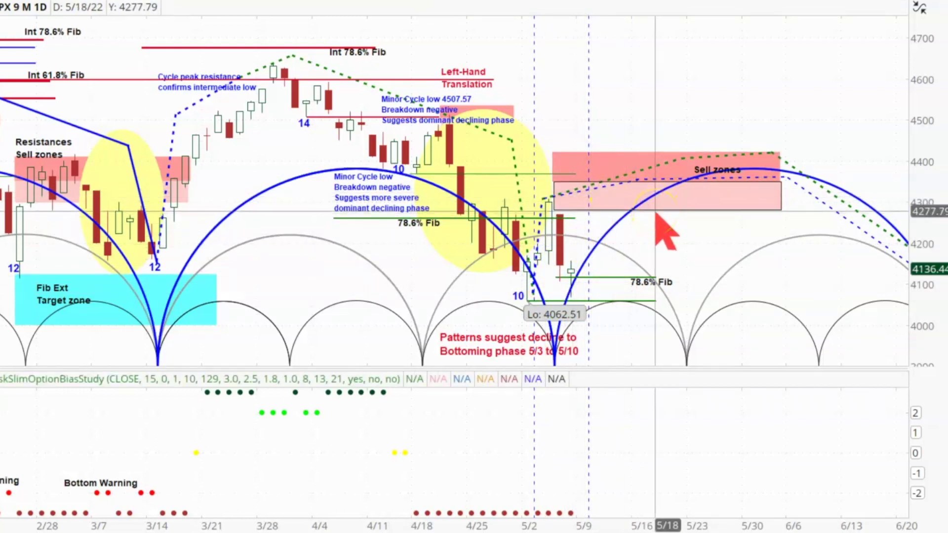
{"action": "left_click", "coordinate": [653, 183]}
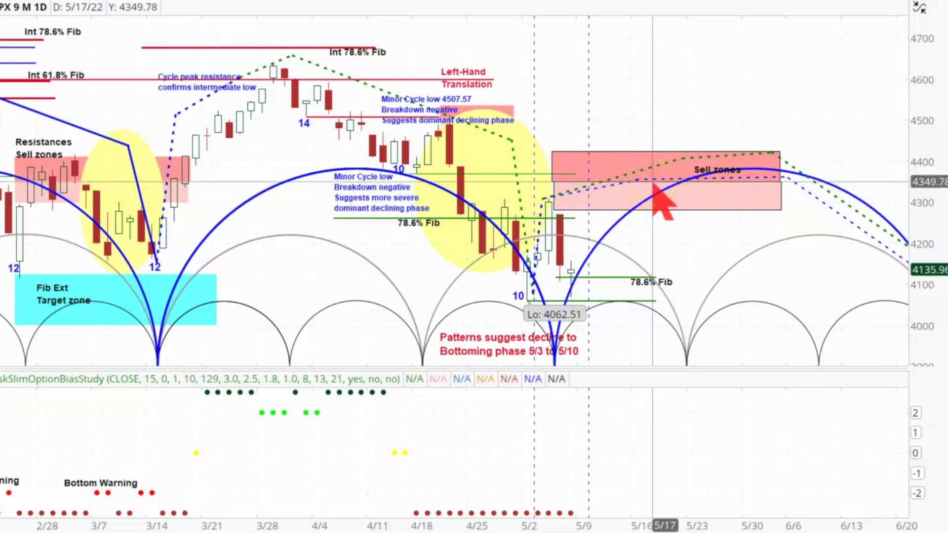
{"action": "left_click", "coordinate": [634, 189]}
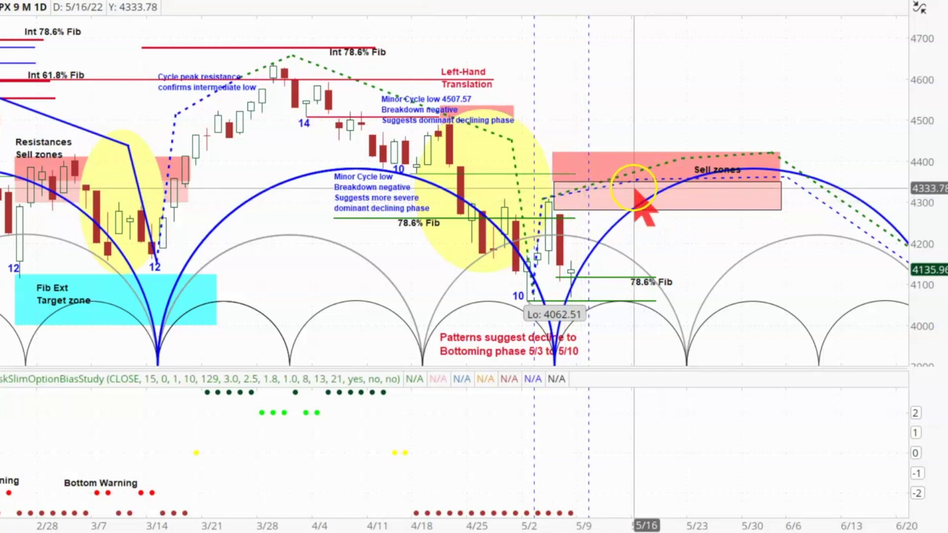
{"action": "left_click", "coordinate": [636, 153]}
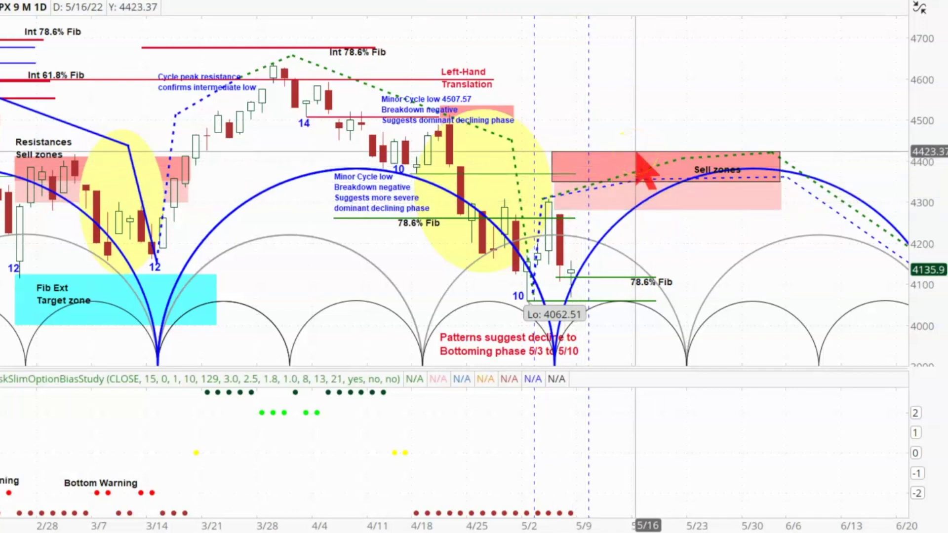
{"action": "left_click", "coordinate": [751, 168]}
{"action": "left_click", "coordinate": [749, 251]}
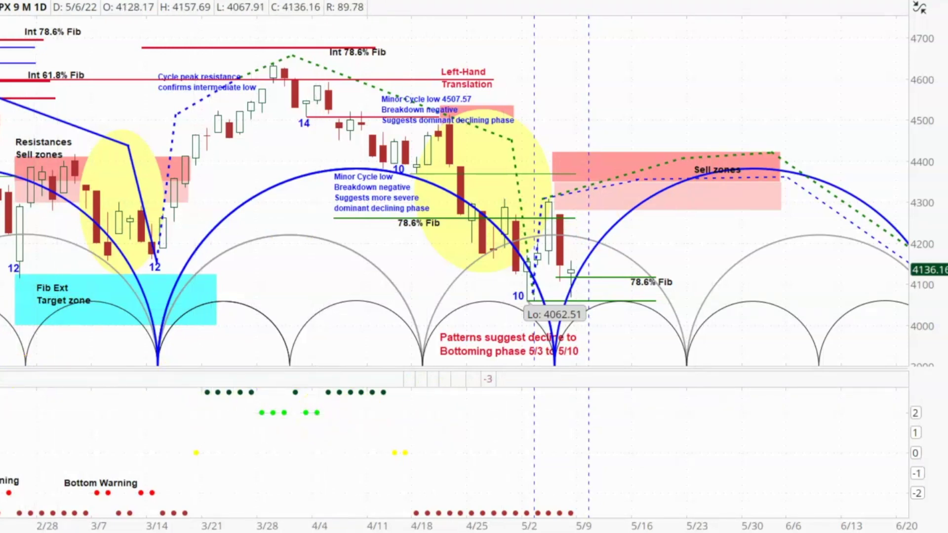
- Zoom the daily cycle chart back out to cover November through late June
{"action": "key", "text": "ctrl+Down"}
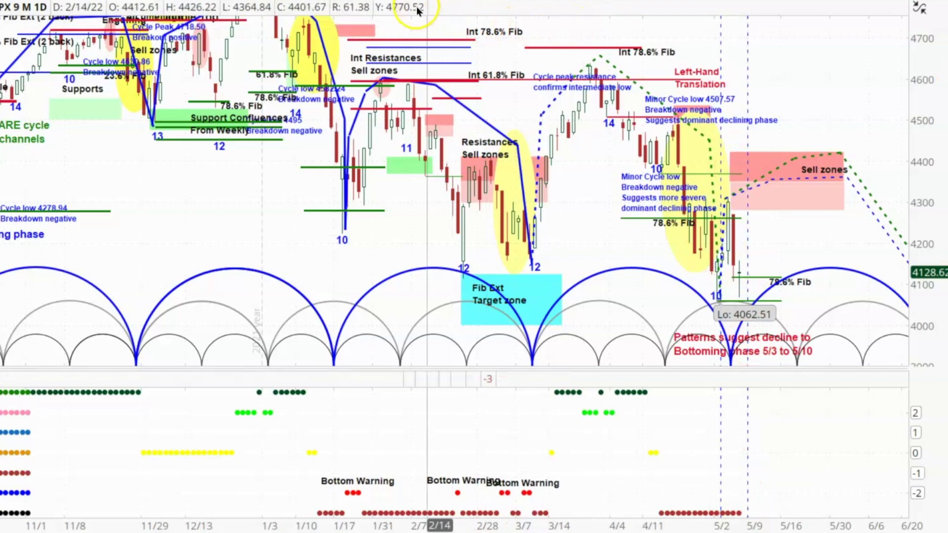
{"action": "left_click_drag", "start_coordinate": [407, 26], "coordinate": [925, 350]}
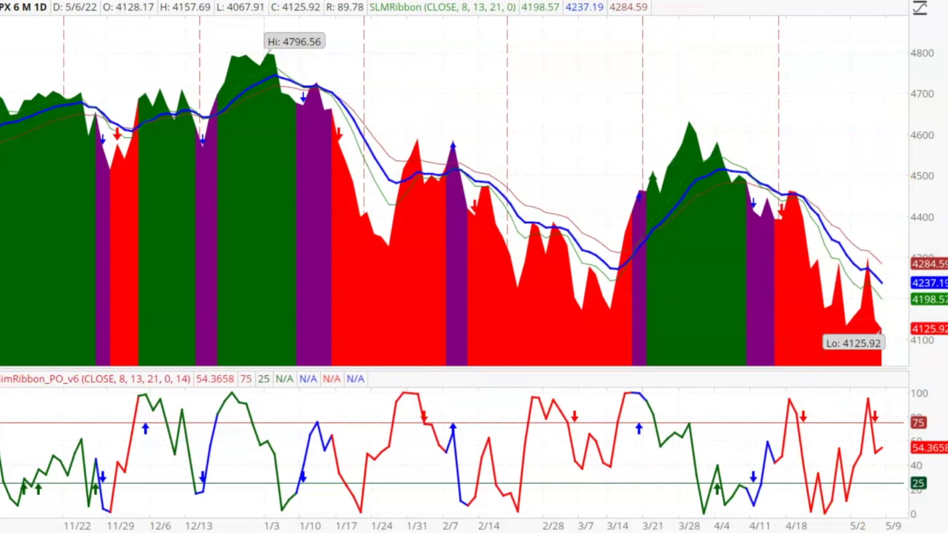
- Set the daily ribbon chart's time interval to 1 year
{"action": "left_click", "coordinate": [662, 3]}
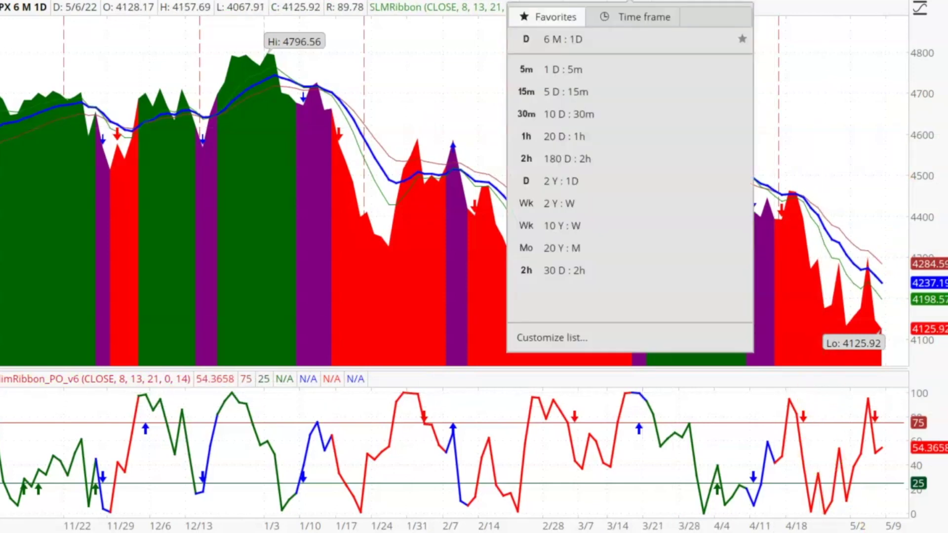
{"action": "left_click", "coordinate": [638, 16]}
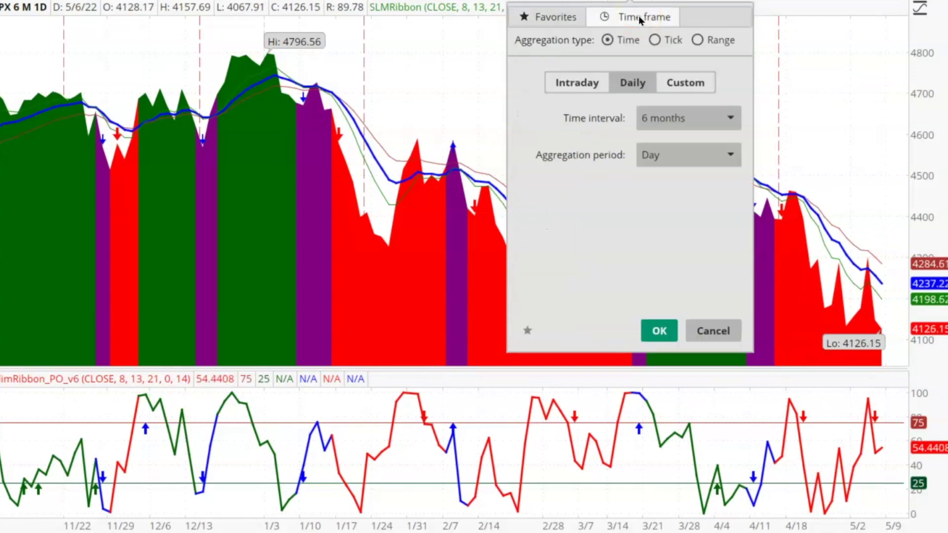
{"action": "left_click", "coordinate": [681, 114]}
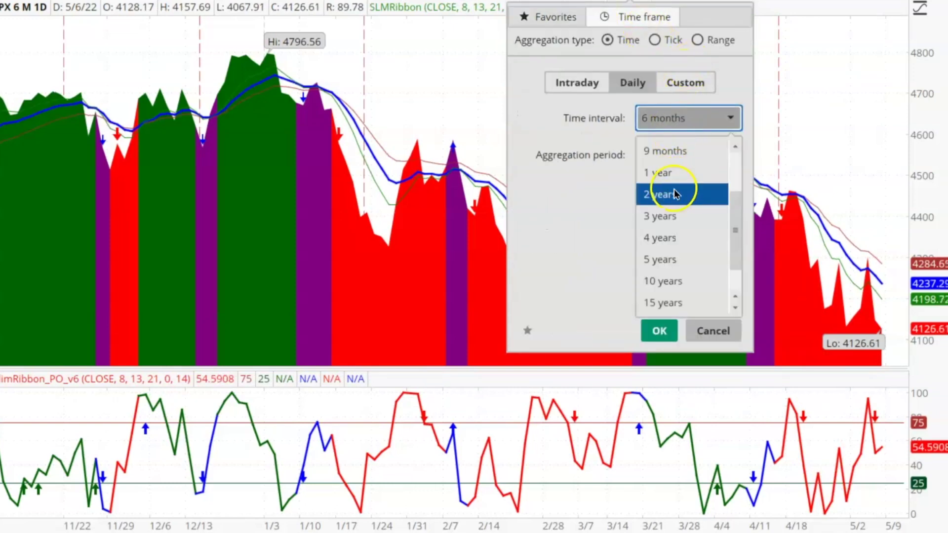
{"action": "left_click", "coordinate": [671, 174]}
{"action": "left_click", "coordinate": [659, 331]}
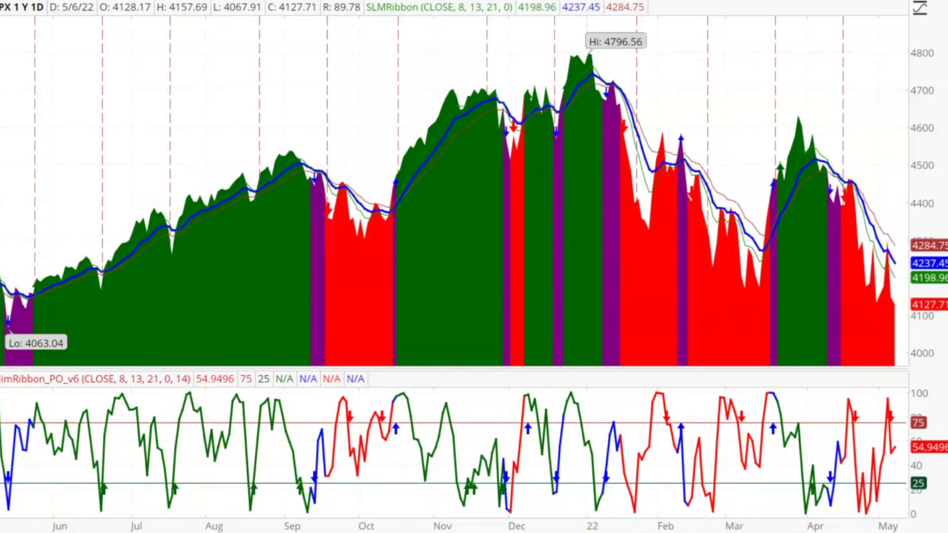
- Examine the oscillator's red down arrows near the 75 line from early February to 5/5 against the price ribbon on the January–May chart
{"action": "left_click_drag", "start_coordinate": [584, 49], "coordinate": [807, 68]}
{"action": "left_click_drag", "start_coordinate": [916, 89], "coordinate": [943, 90]}
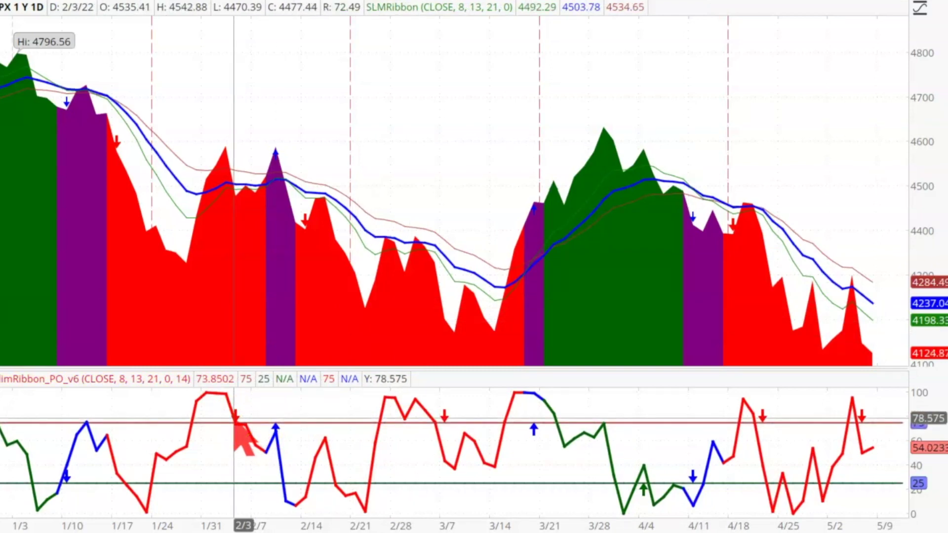
{"action": "left_click_drag", "start_coordinate": [255, 422], "coordinate": [763, 414]}
{"action": "left_click_drag", "start_coordinate": [821, 415], "coordinate": [865, 420]}
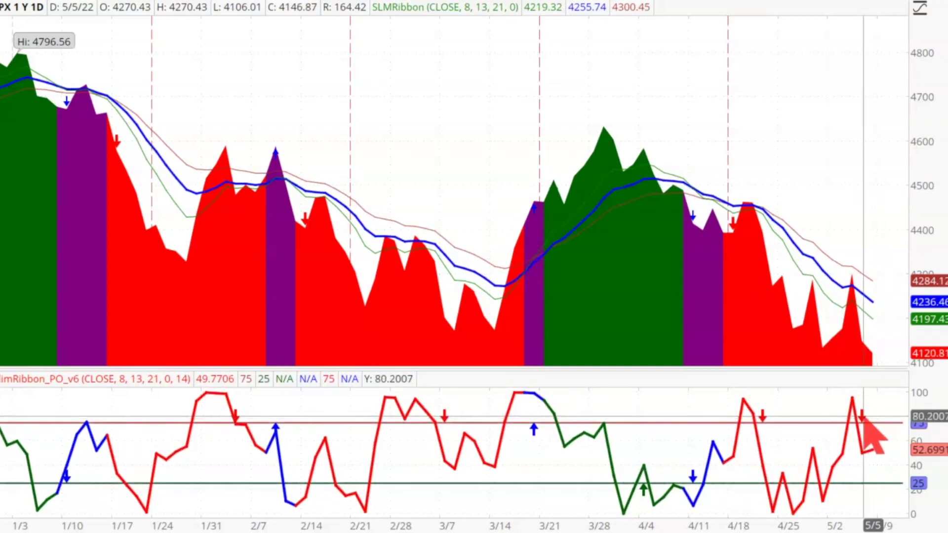
{"action": "left_click_drag", "start_coordinate": [863, 417], "coordinate": [868, 306]}
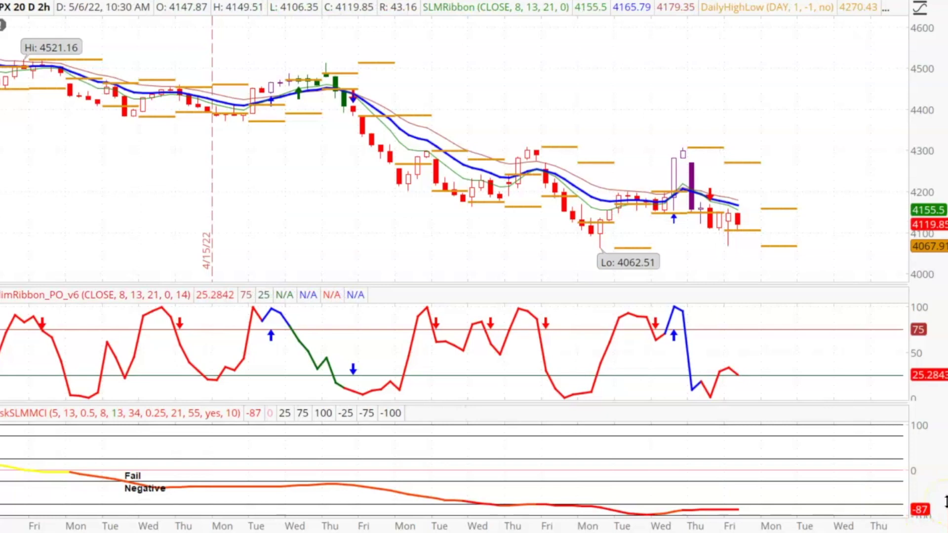
{"action": "left_click", "coordinate": [940, 470]}
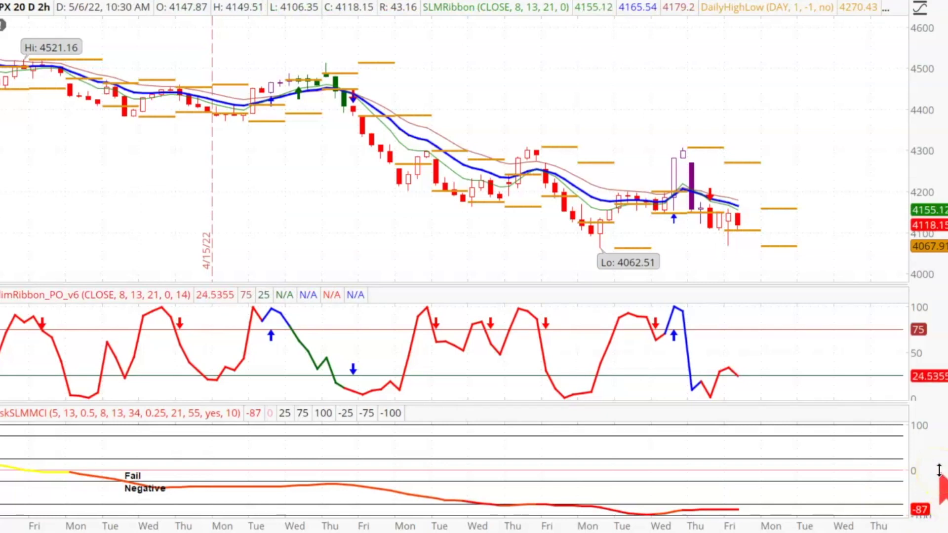